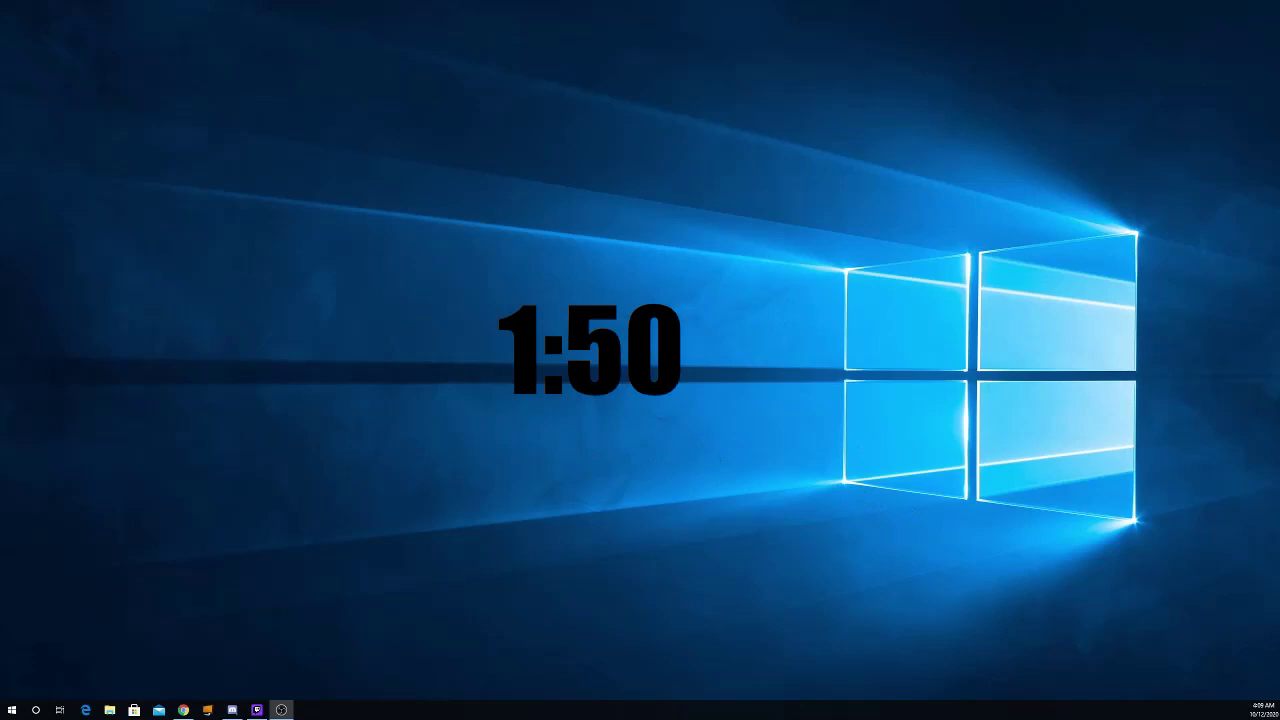
# - Switch to Chrome and download the 64-bit Java for Windows installer from java.com, accepting the license terms
pyautogui.click(183, 709)
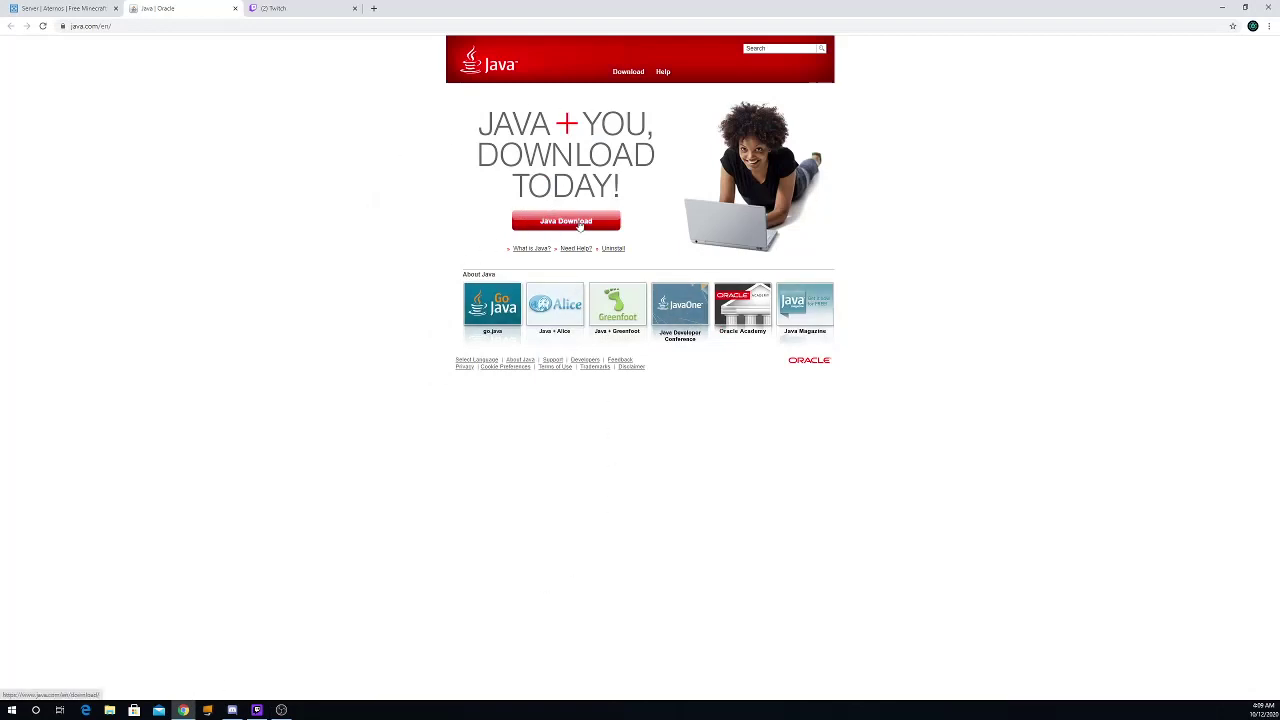
pyautogui.click(563, 226)
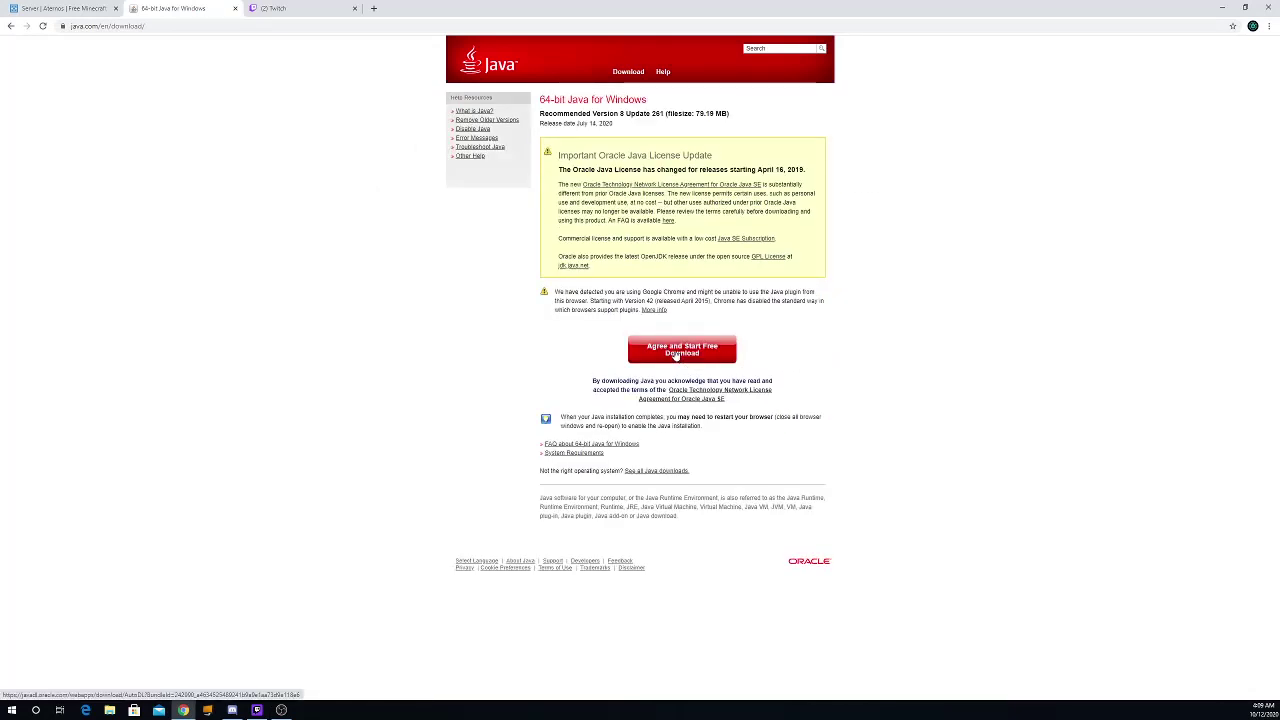
pyautogui.click(677, 350)
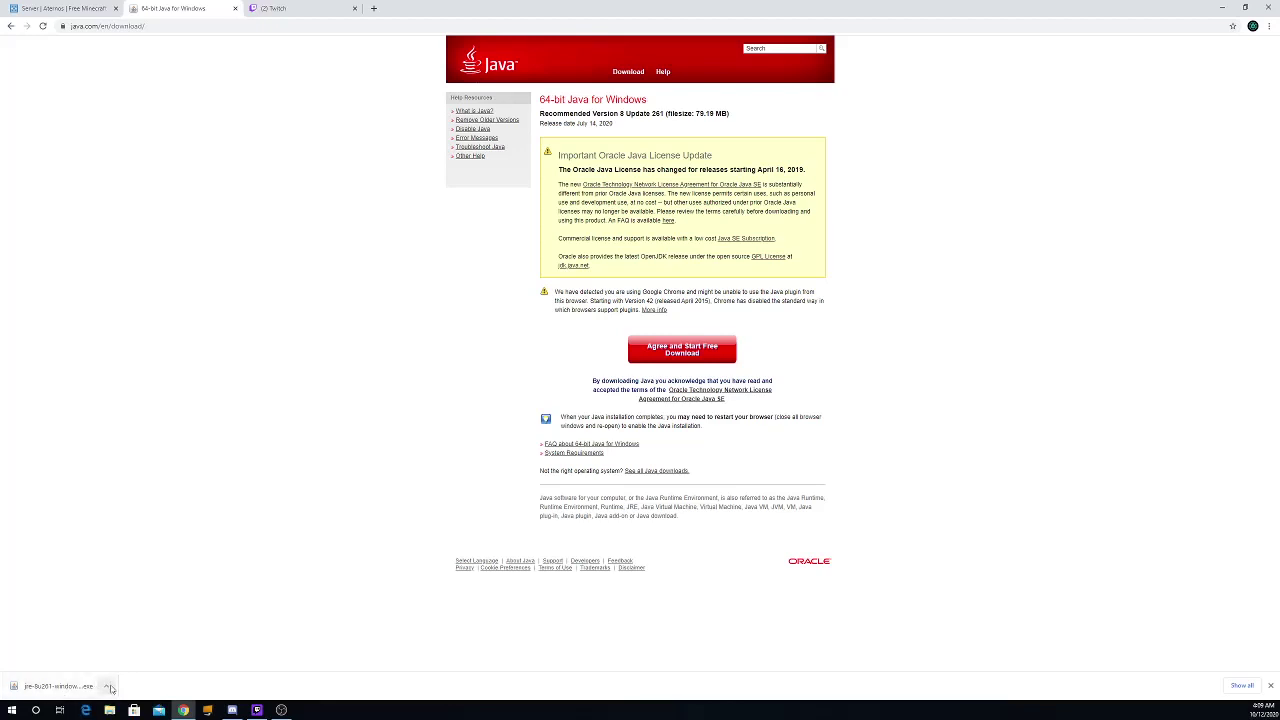
# - Run the downloaded Java installer, install Java with the default destination folder, and close the setup
pyautogui.click(106, 690)
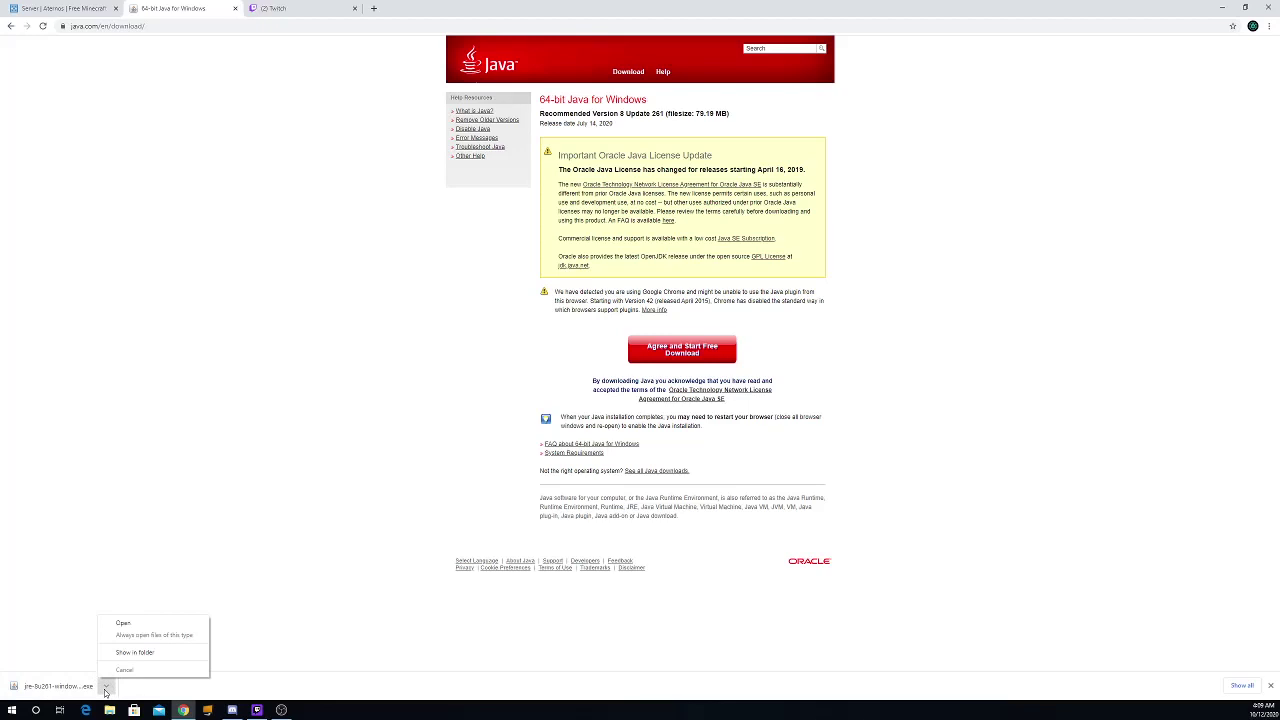
pyautogui.click(118, 624)
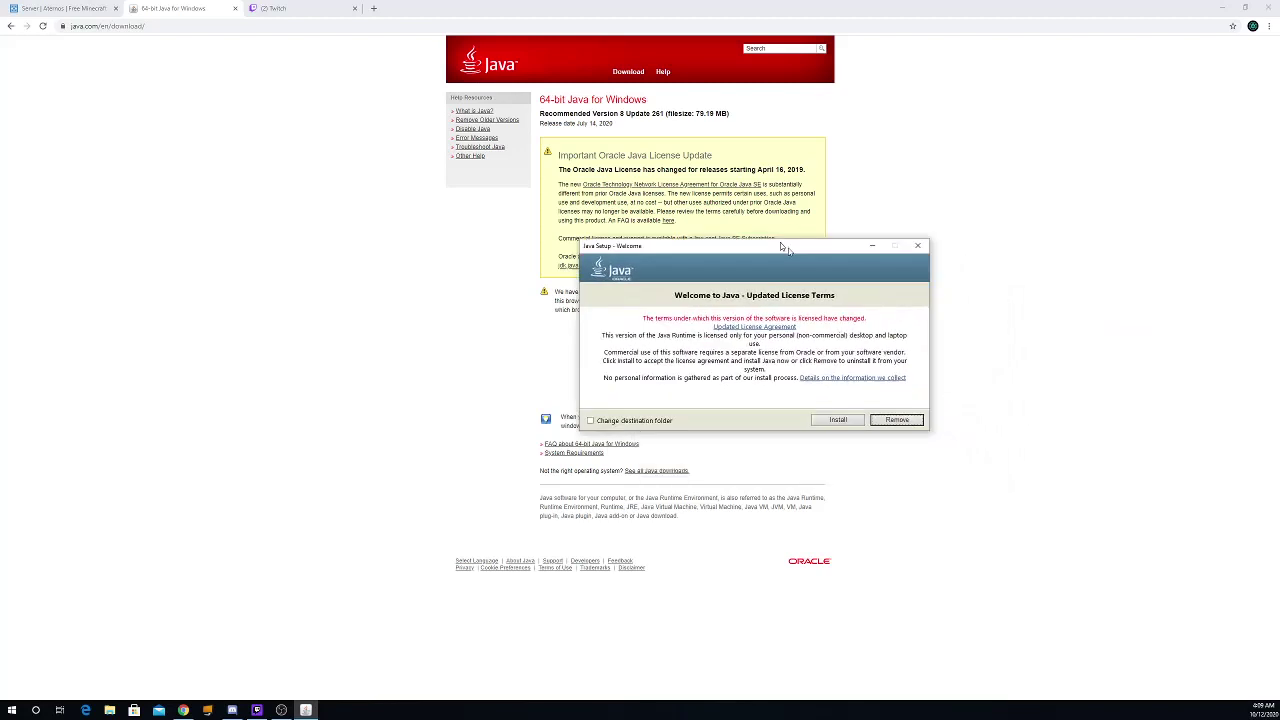
pyautogui.moveTo(783, 247); pyautogui.dragTo(695, 212)
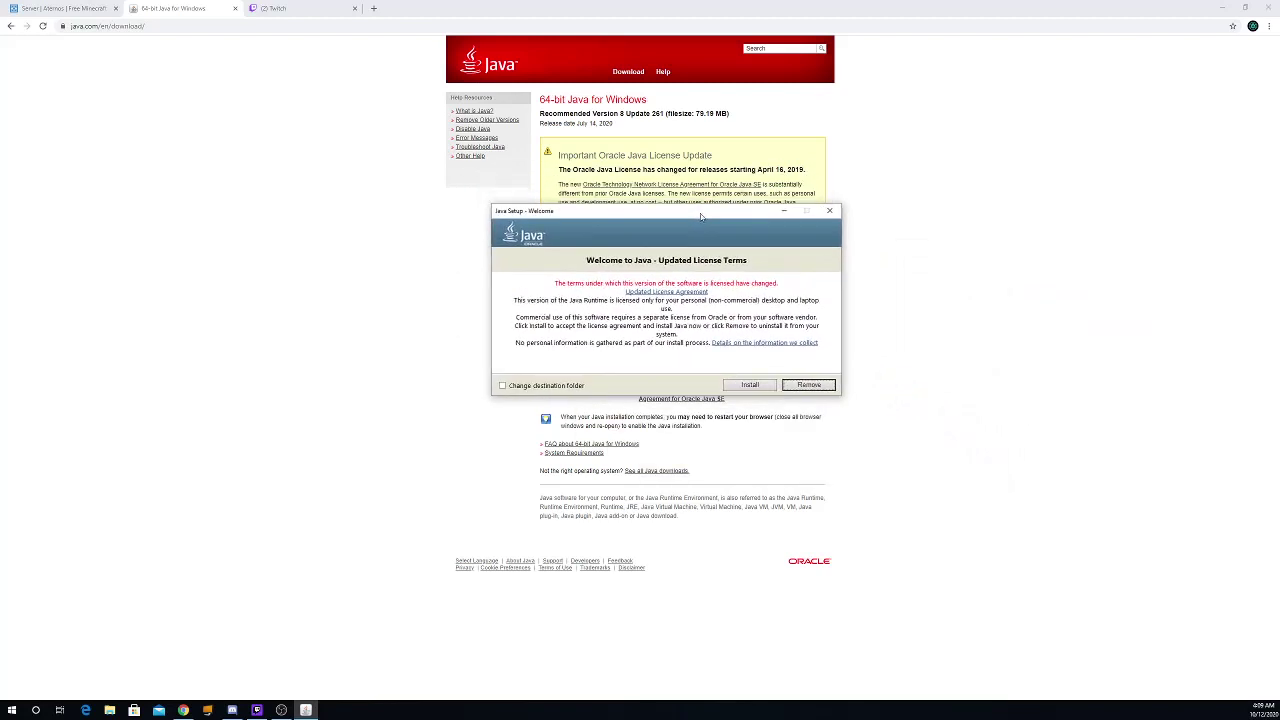
pyautogui.click(750, 386)
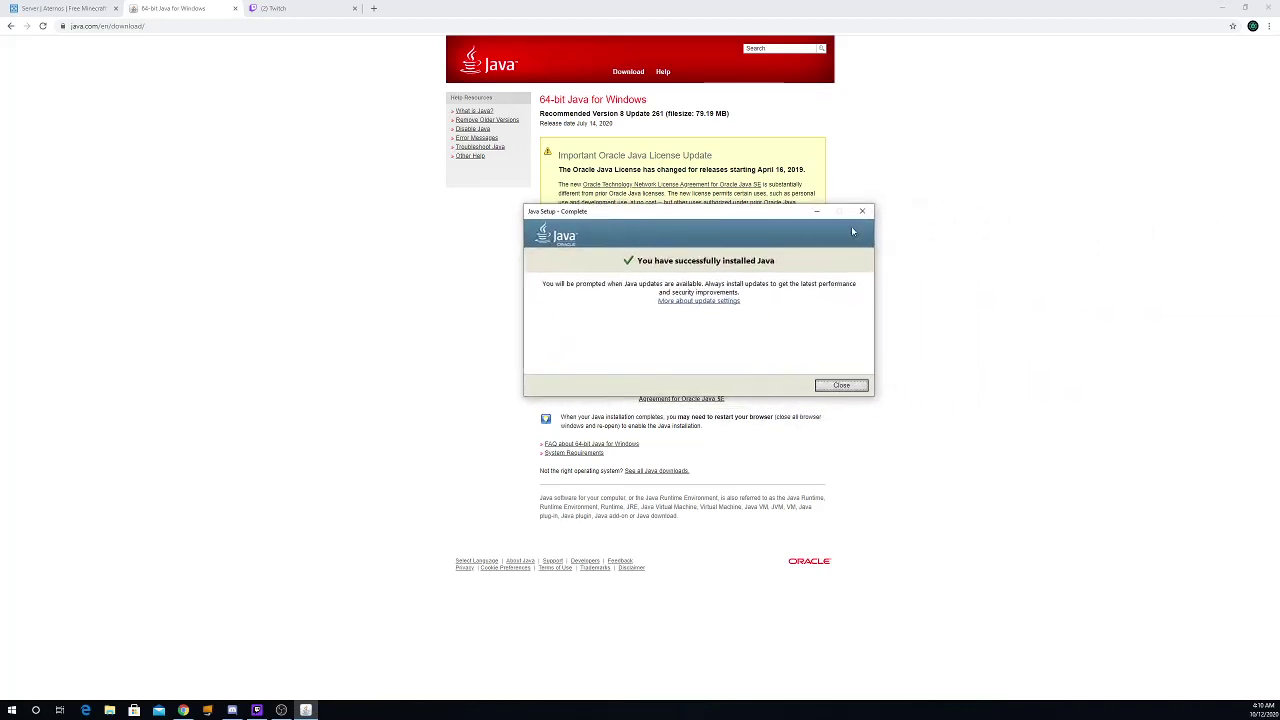
pyautogui.click(838, 387)
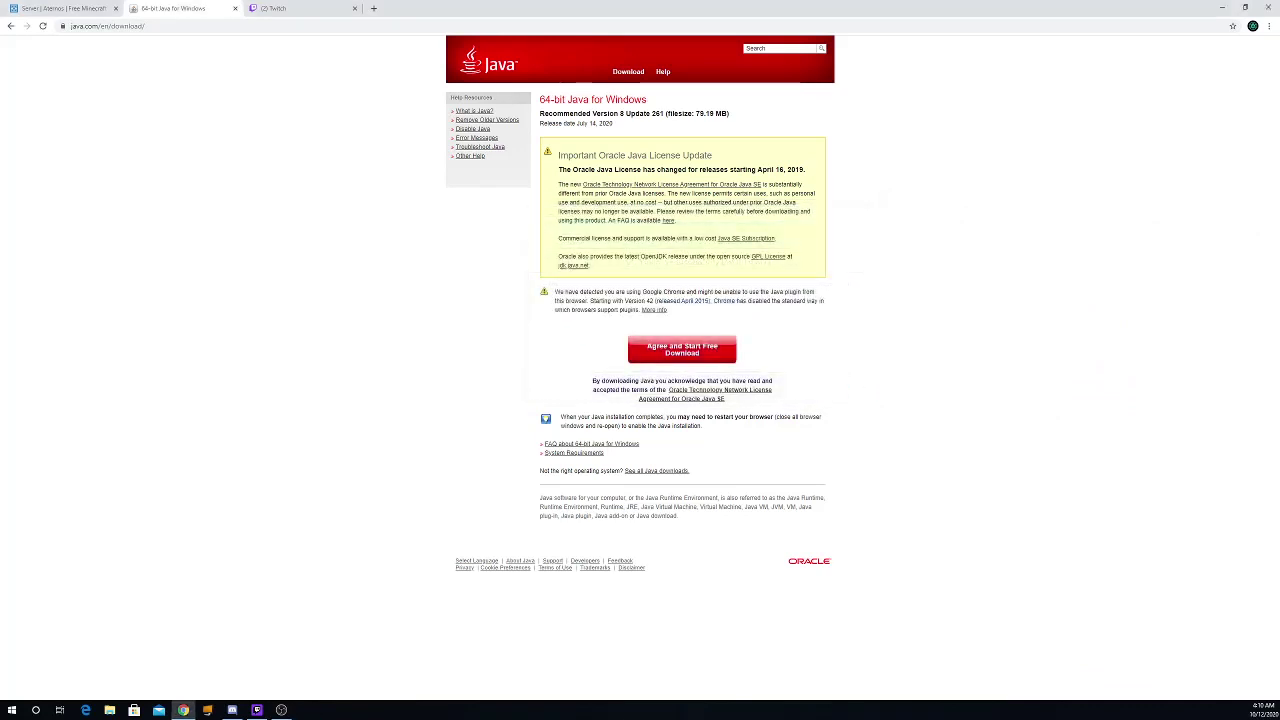
# - Download the Twitch App for Windows from the Twitch downloads page and open the downloaded TwitchSetup file
pyautogui.hotkey('ctrl', 'Tab')
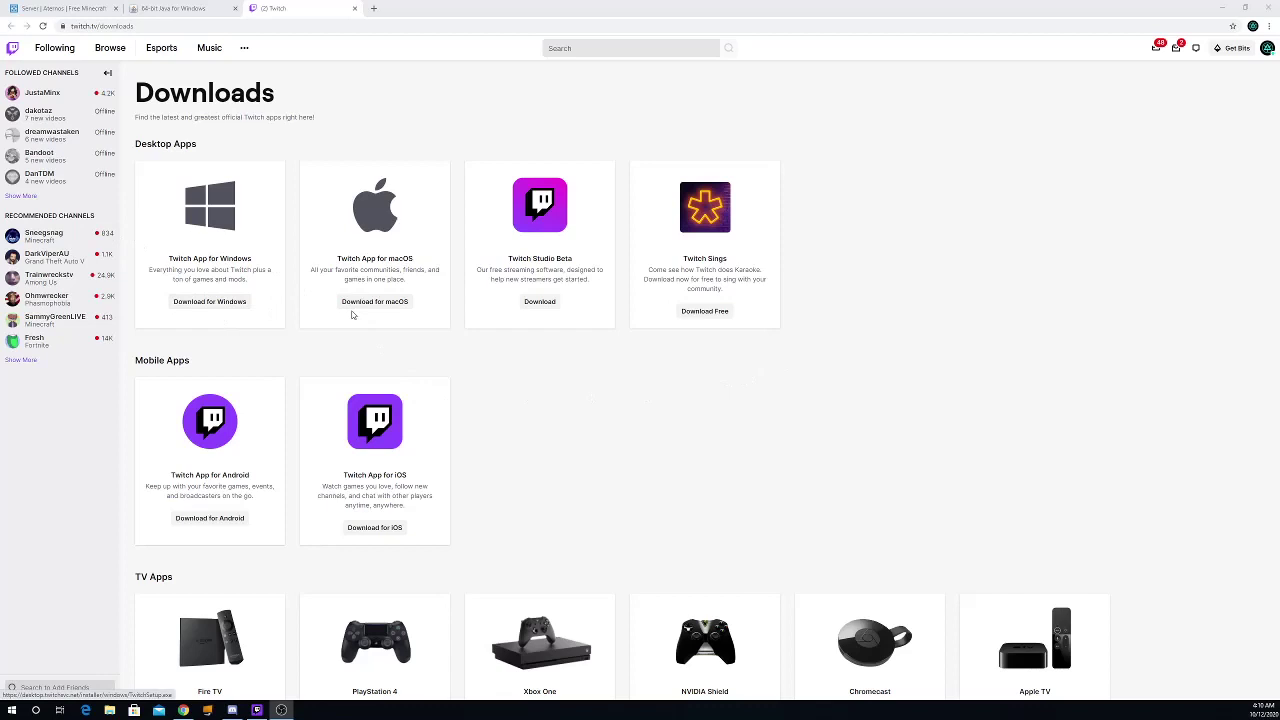
pyautogui.click(216, 303)
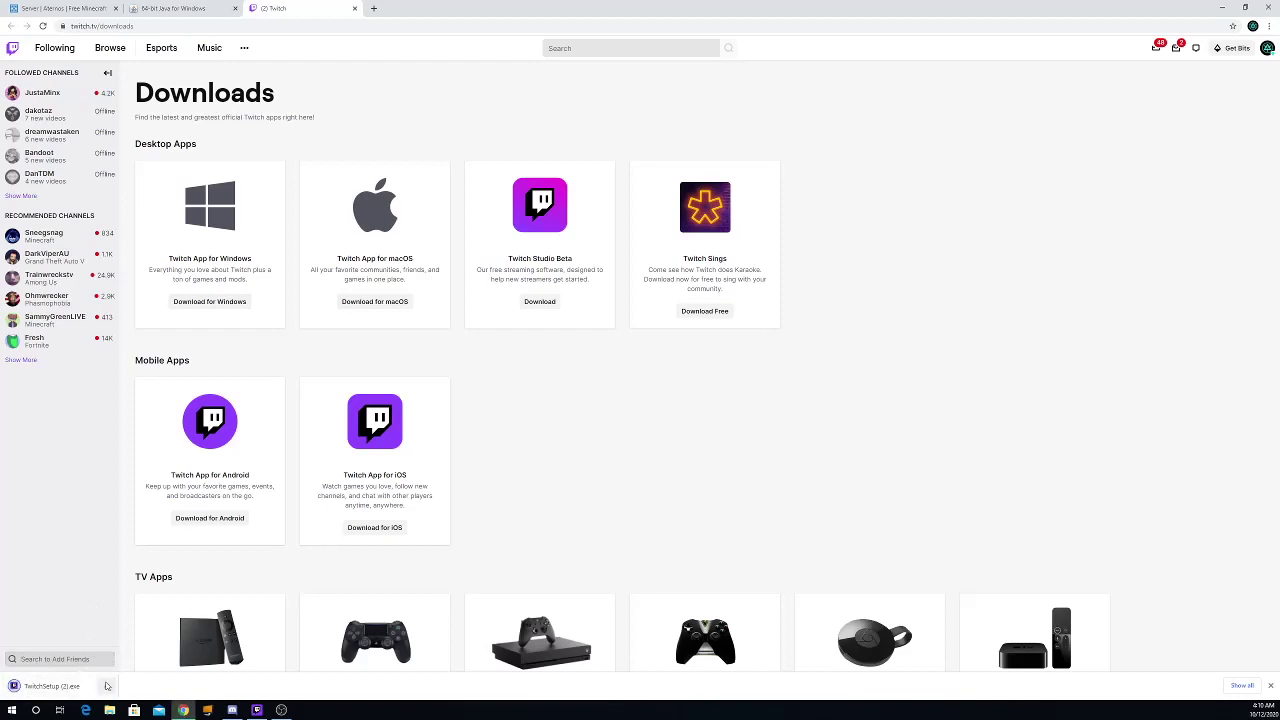
pyautogui.click(105, 686)
pyautogui.click(132, 625)
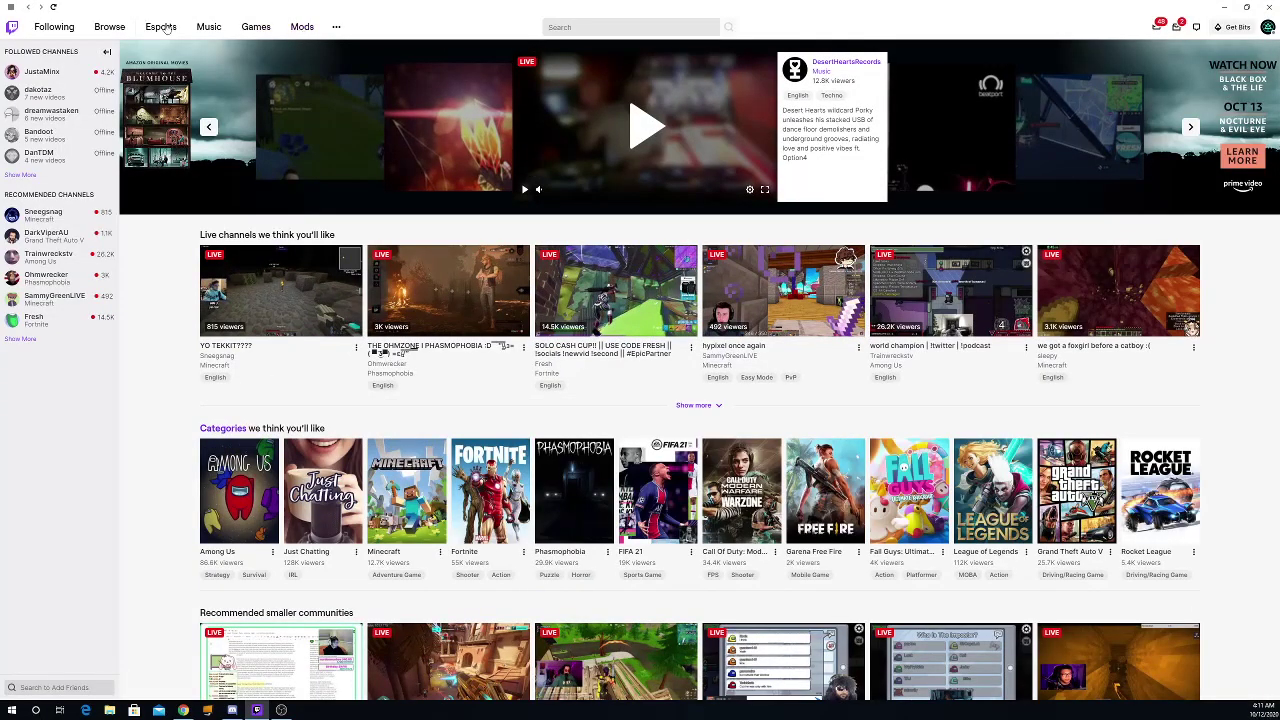
# - In the Twitch desktop app, open the Minecraft mods section and browse the available modpacks
pyautogui.click(302, 30)
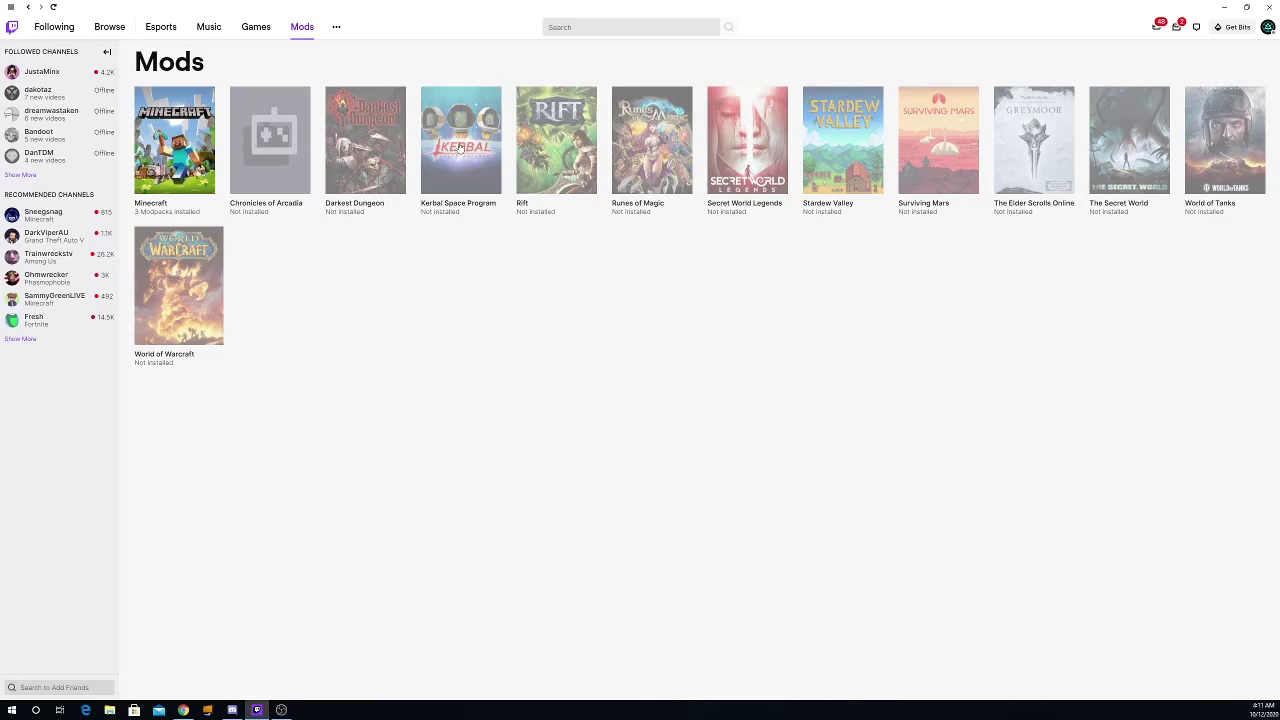
pyautogui.click(169, 134)
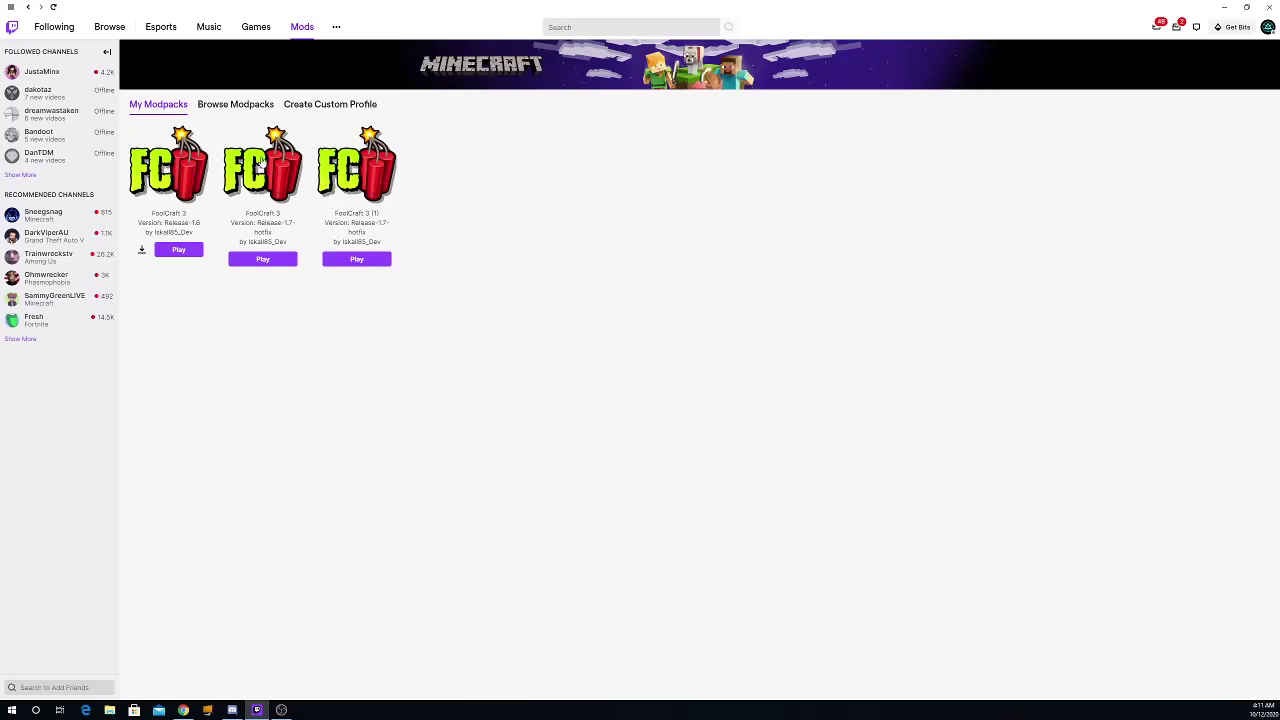
pyautogui.click(250, 108)
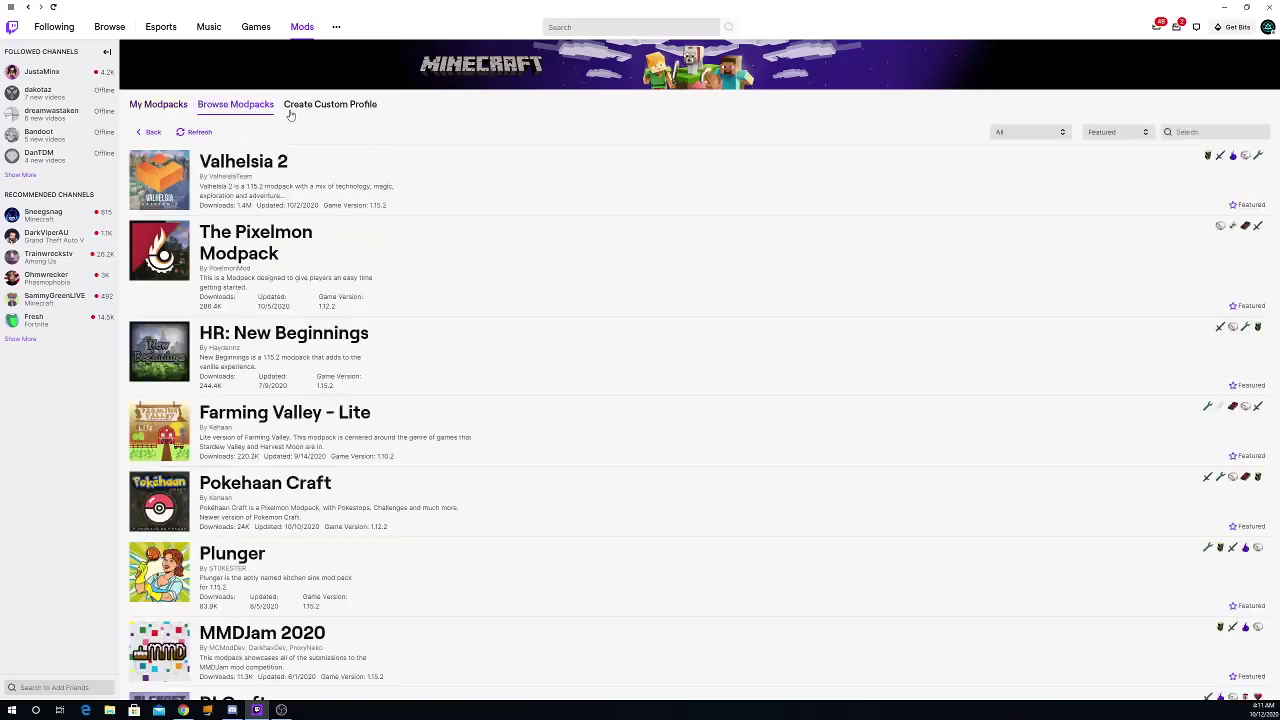
# - Search the modpacks for "foolcraft" and open the FoolCraft 3 modpack page
pyautogui.click(1192, 131)
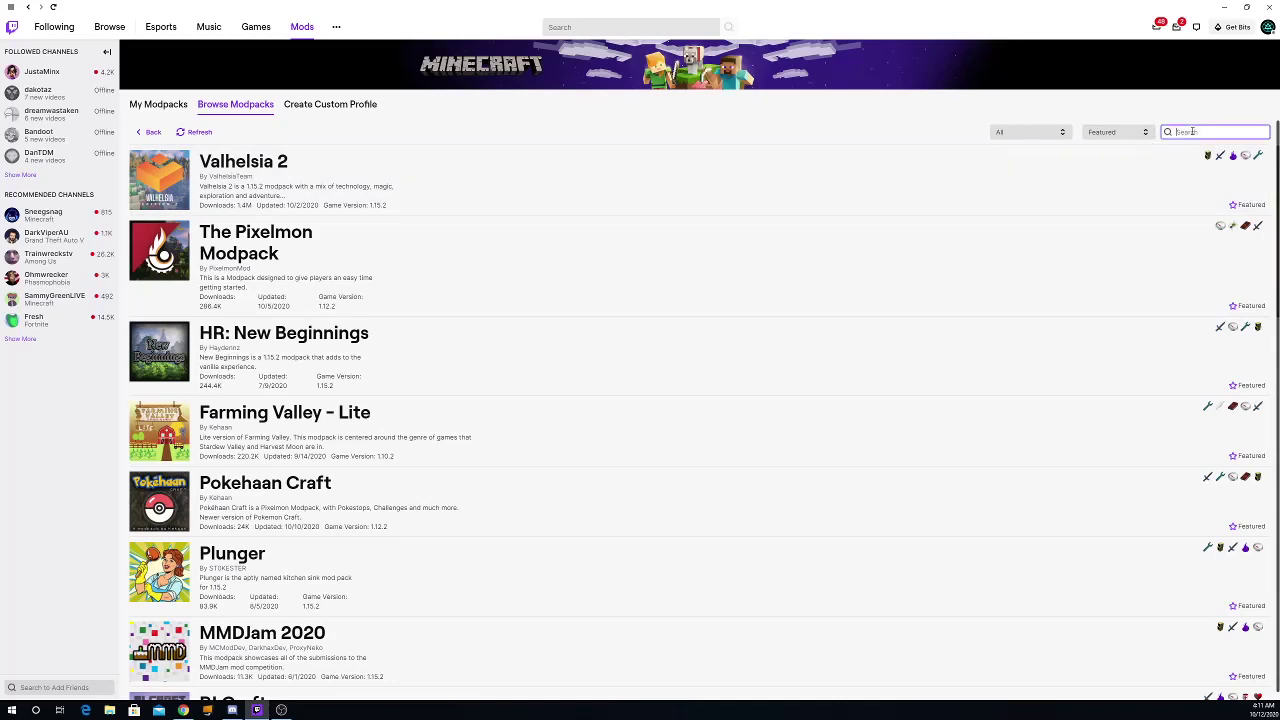
pyautogui.write('fo')
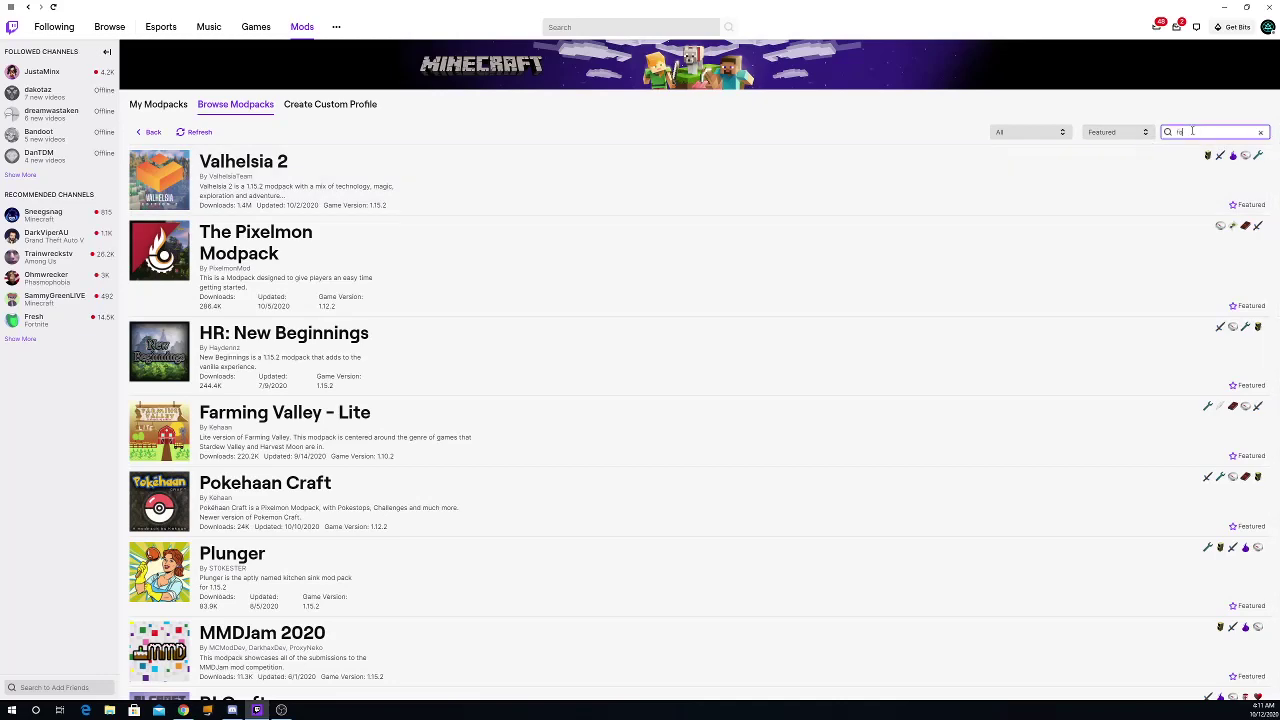
pyautogui.write('olcraf')
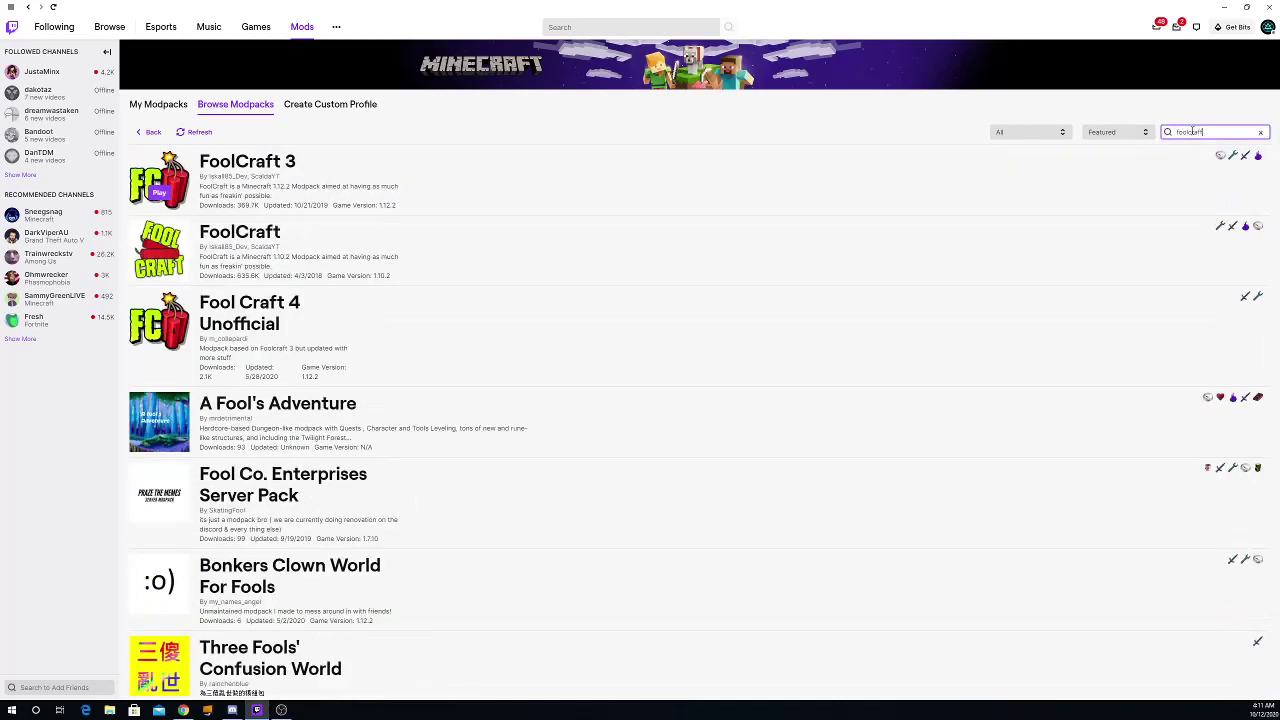
pyautogui.write('t')
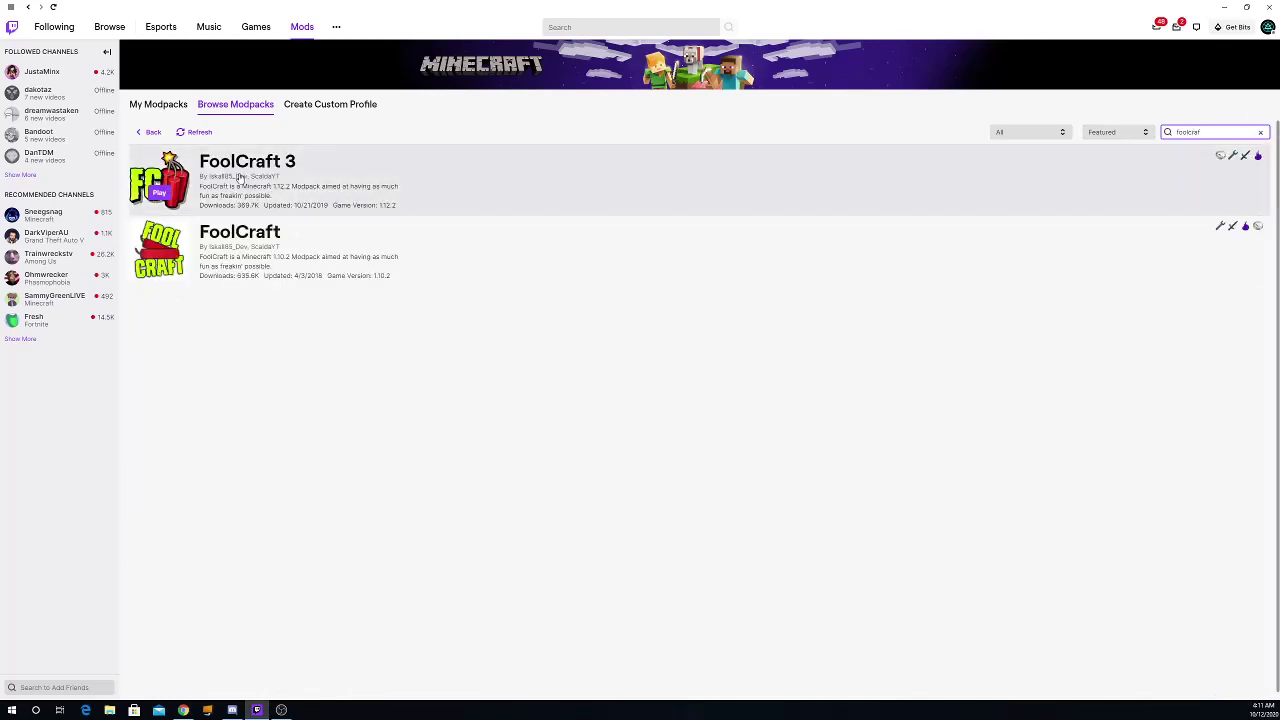
pyautogui.click(183, 172)
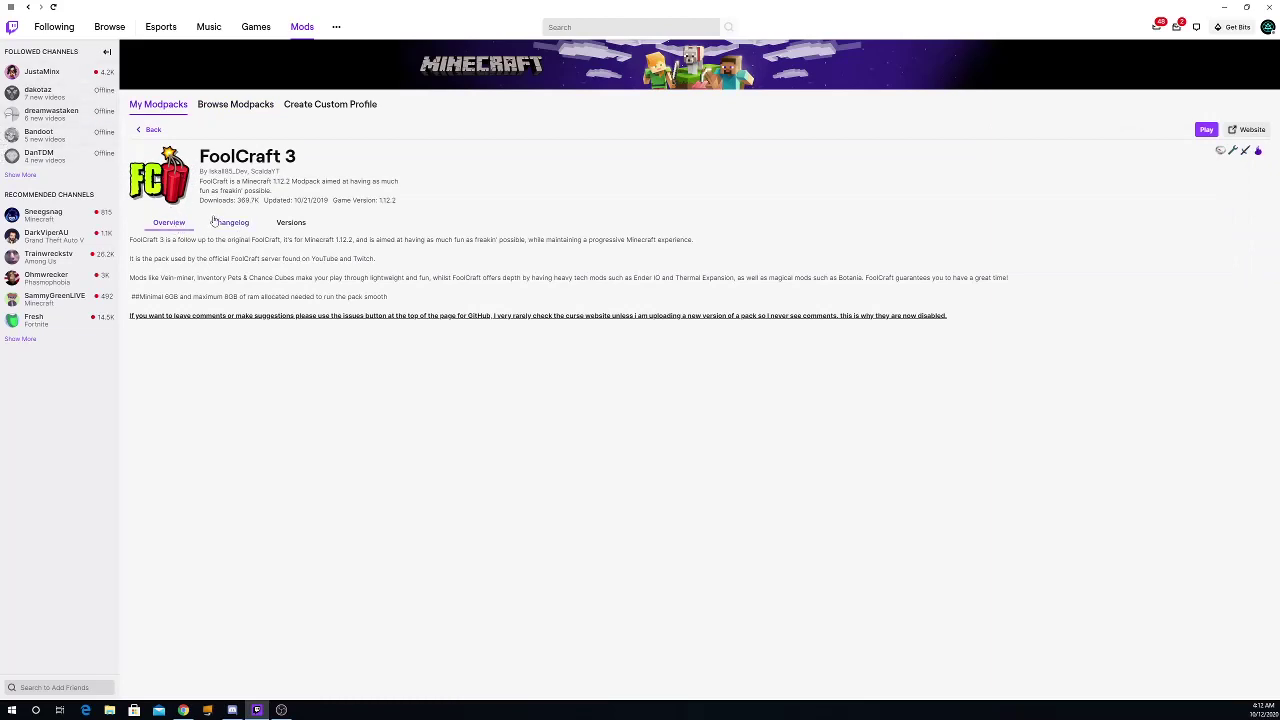
# - Start installing Foolcraft 3 Release 1.6 from the version list, and cancel that installation among the installed modpacks
pyautogui.click(288, 228)
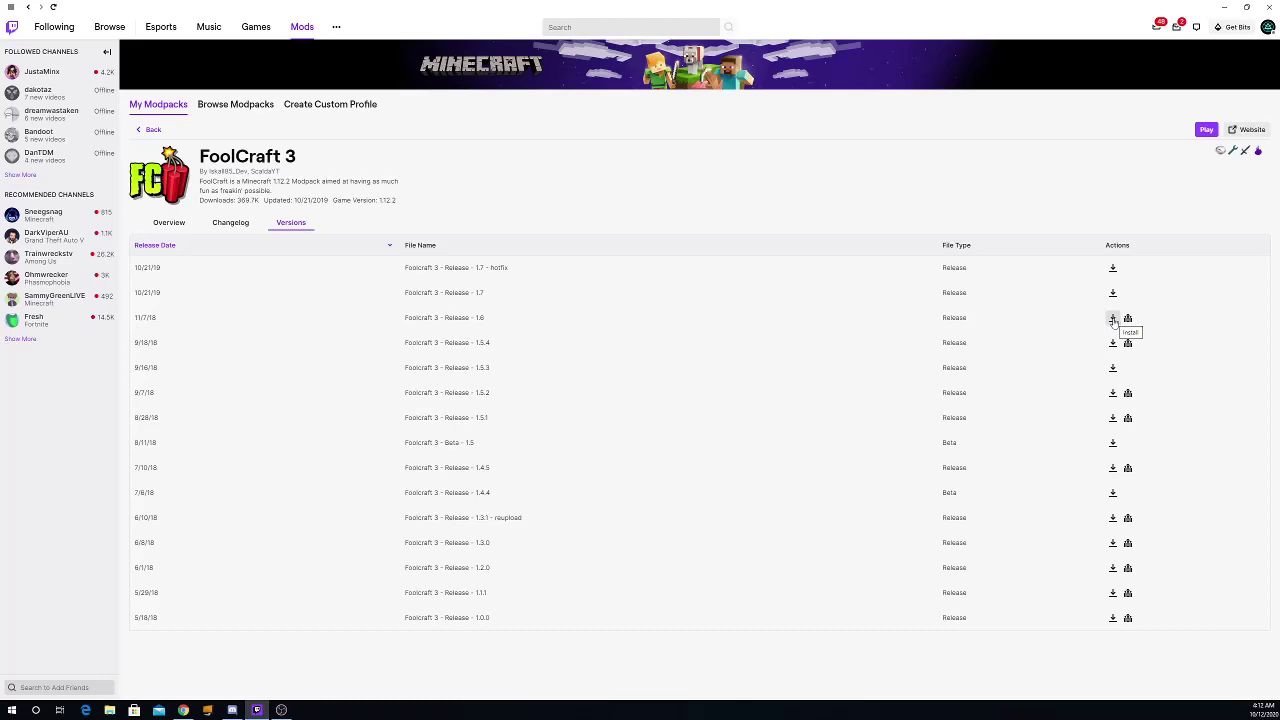
pyautogui.click(1113, 319)
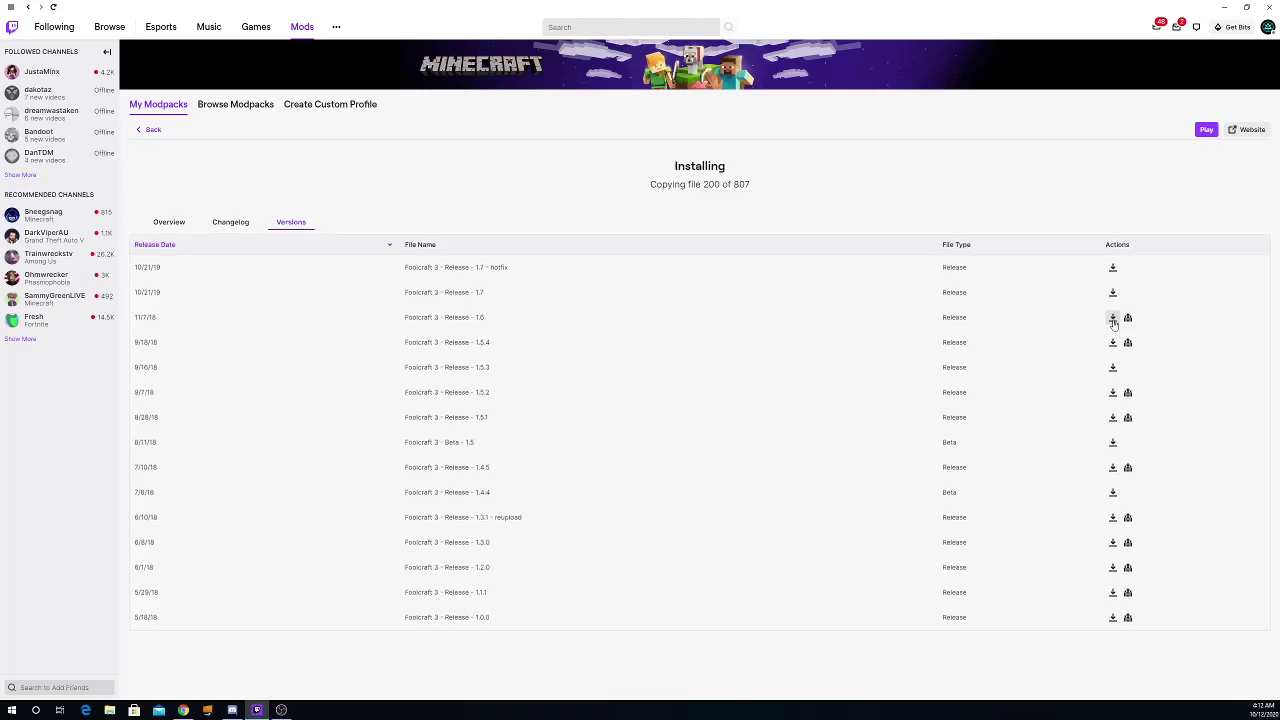
pyautogui.click(158, 105)
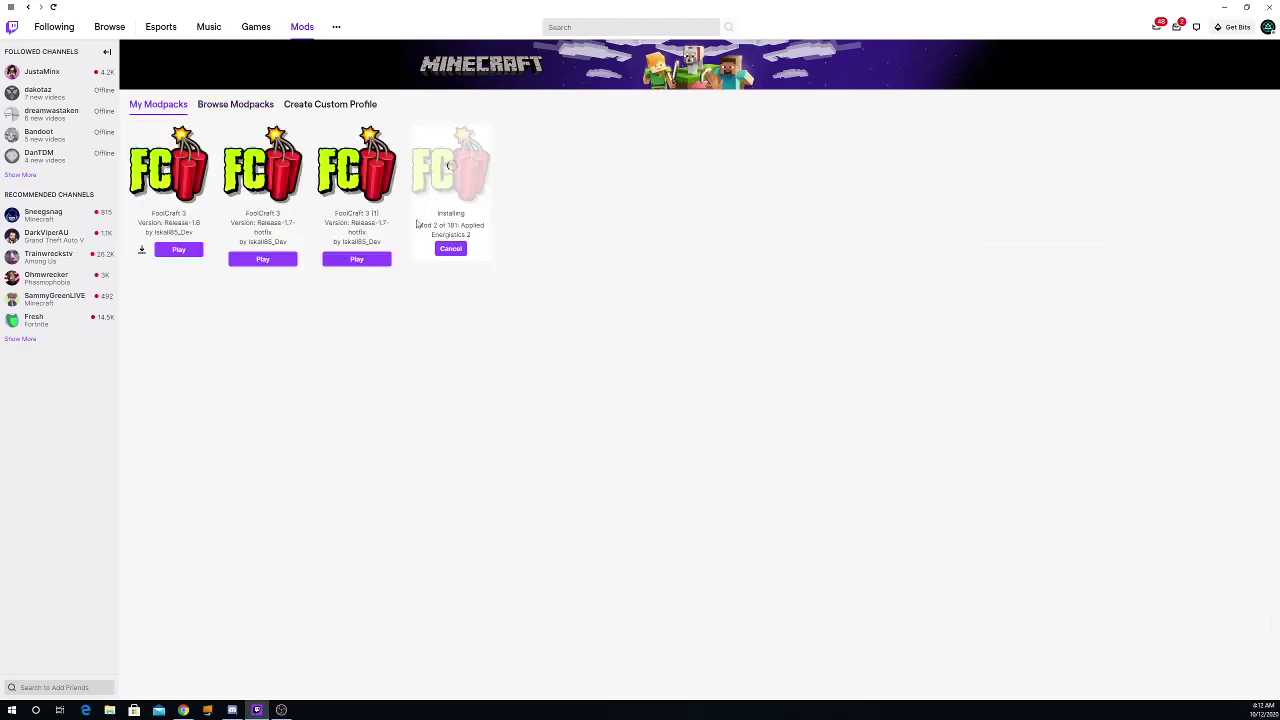
pyautogui.click(458, 252)
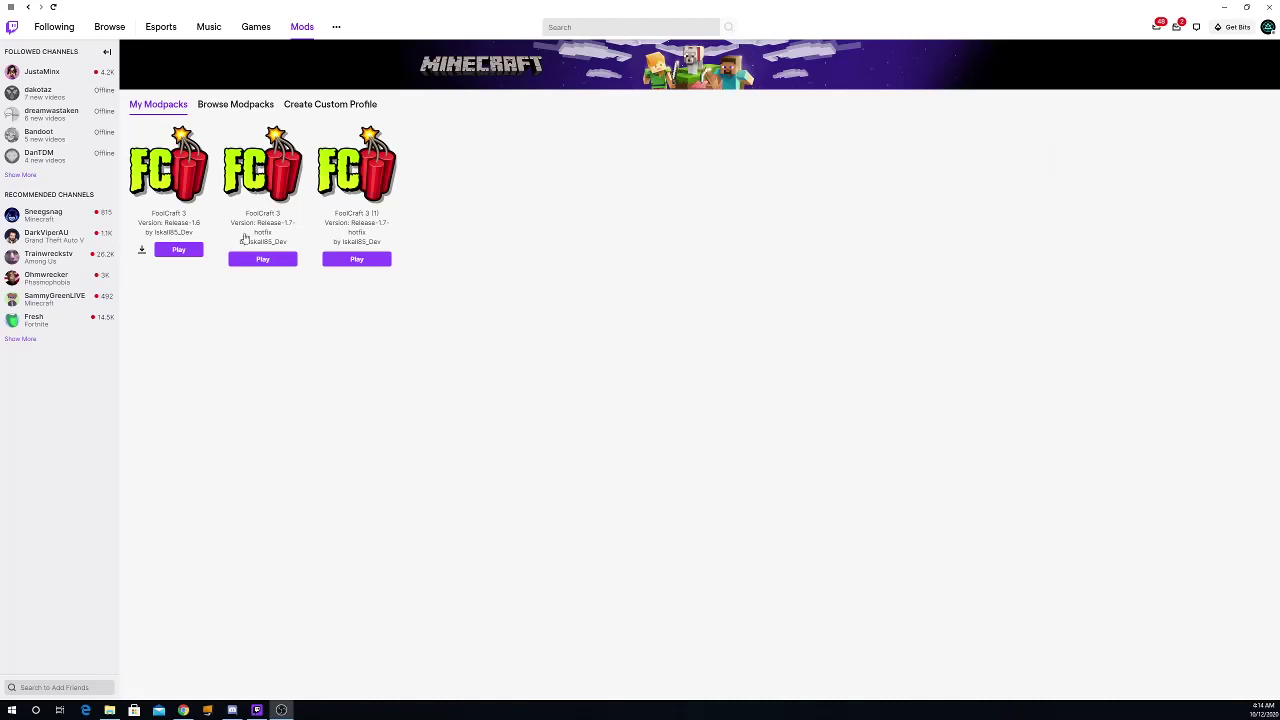
# - Launch the installed FoolCraft 3 Release-1.6 modpack and select the FoolCraft 3 profile in the Minecraft Launcher
pyautogui.click(177, 250)
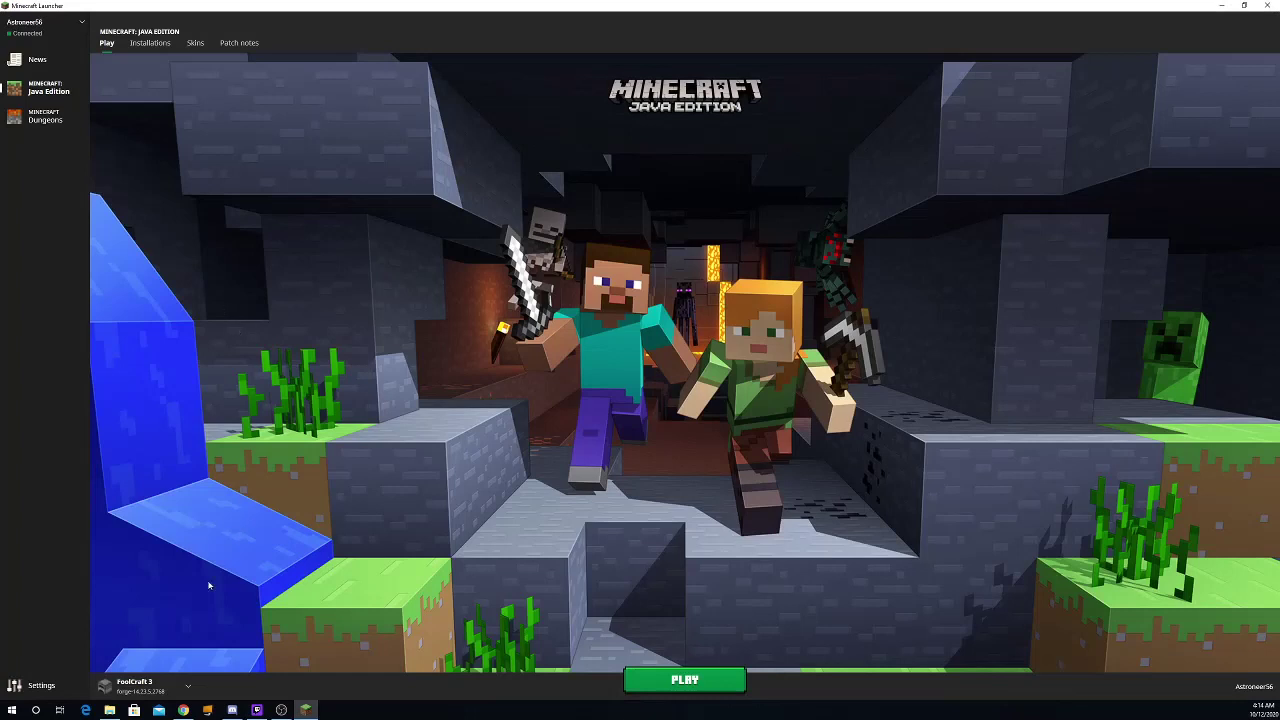
pyautogui.click(166, 688)
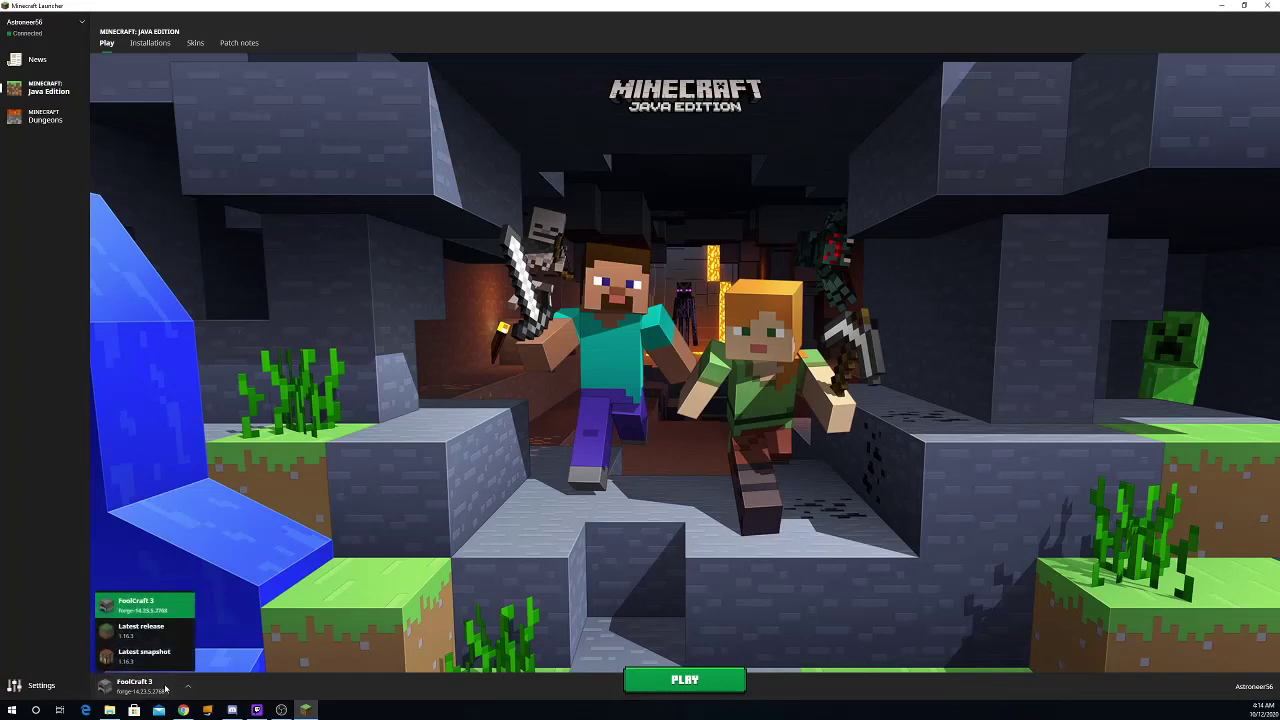
pyautogui.click(135, 605)
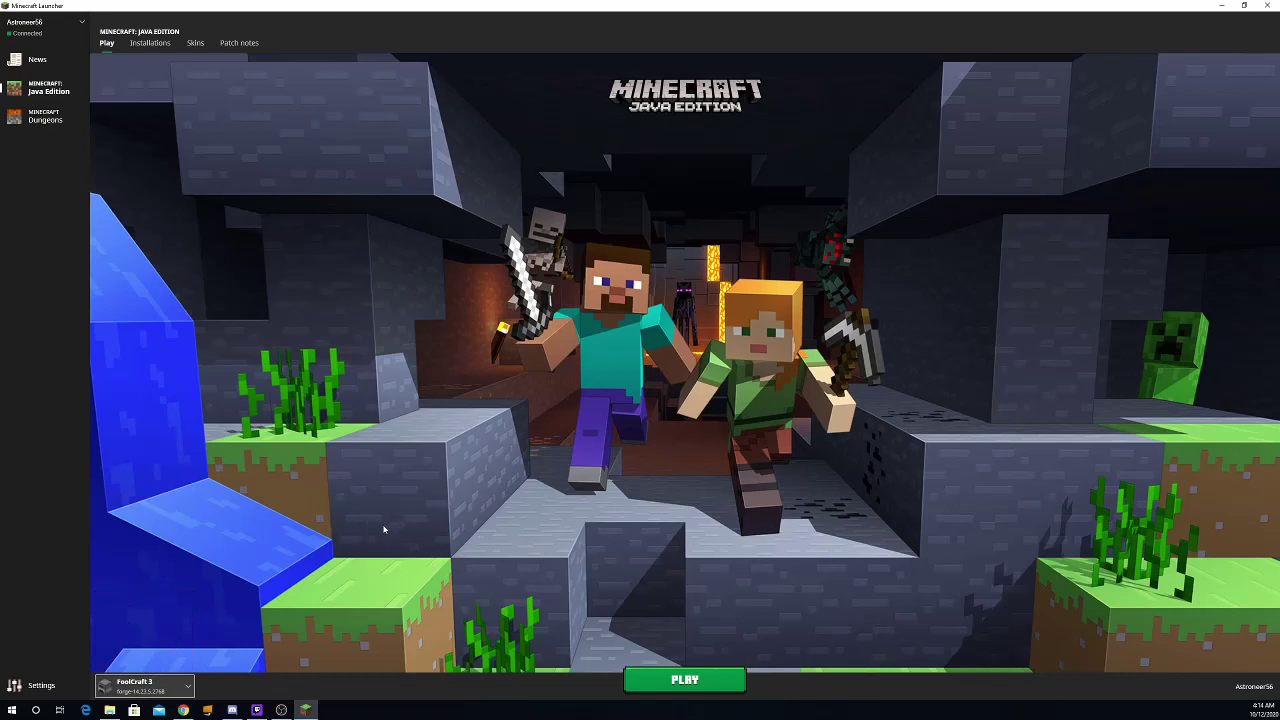
# - Edit the FoolCraft 3 installation's JVM arguments, setting the maximum memory to -Xmx6000m
pyautogui.click(149, 43)
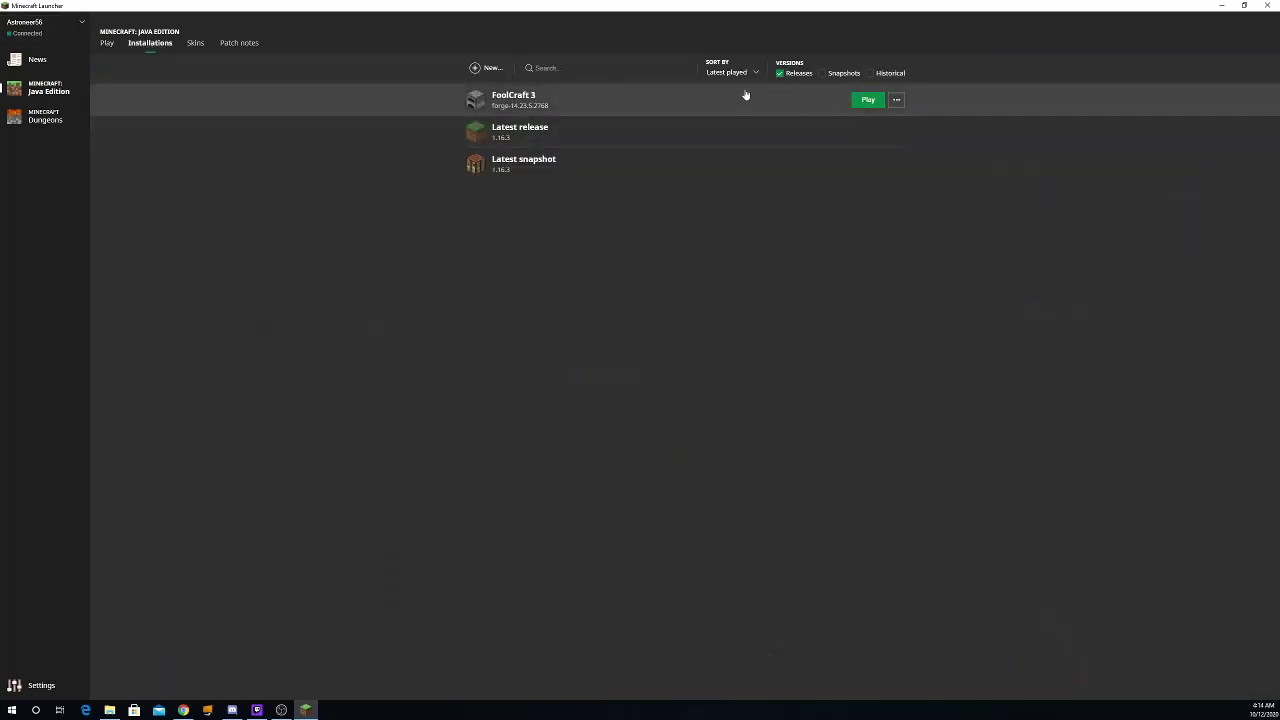
pyautogui.click(896, 101)
pyautogui.click(884, 124)
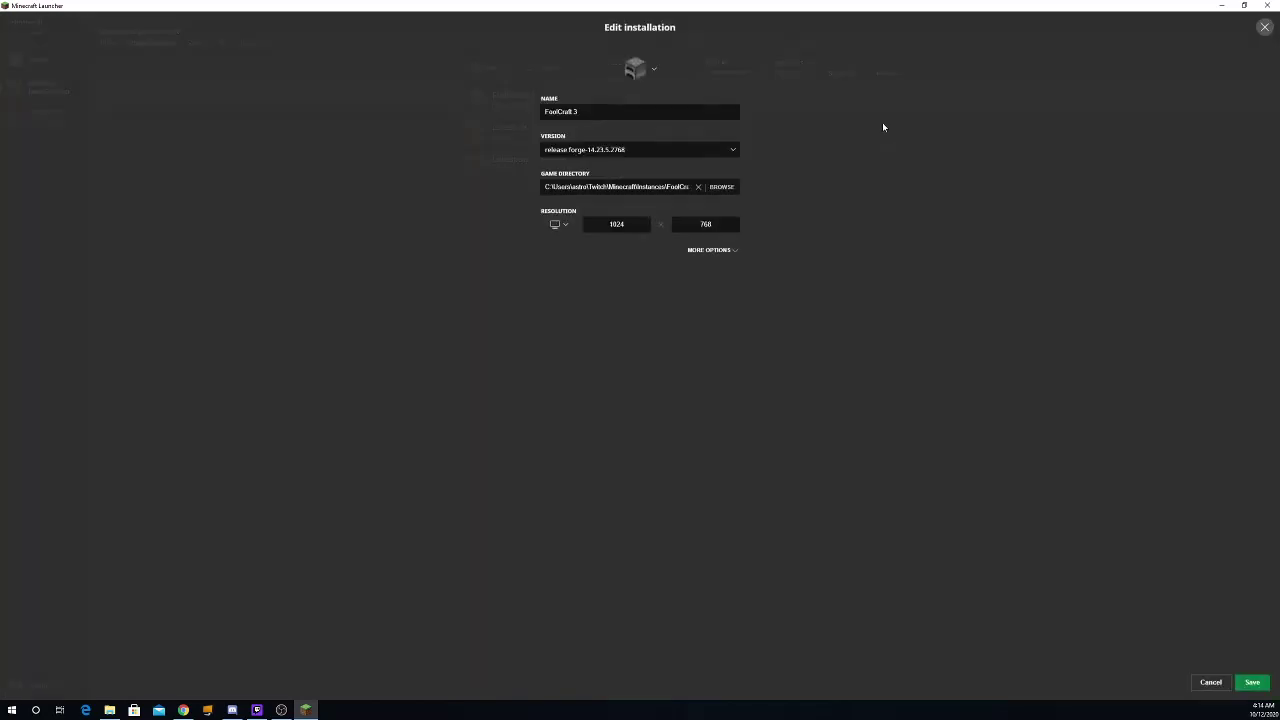
pyautogui.click(726, 249)
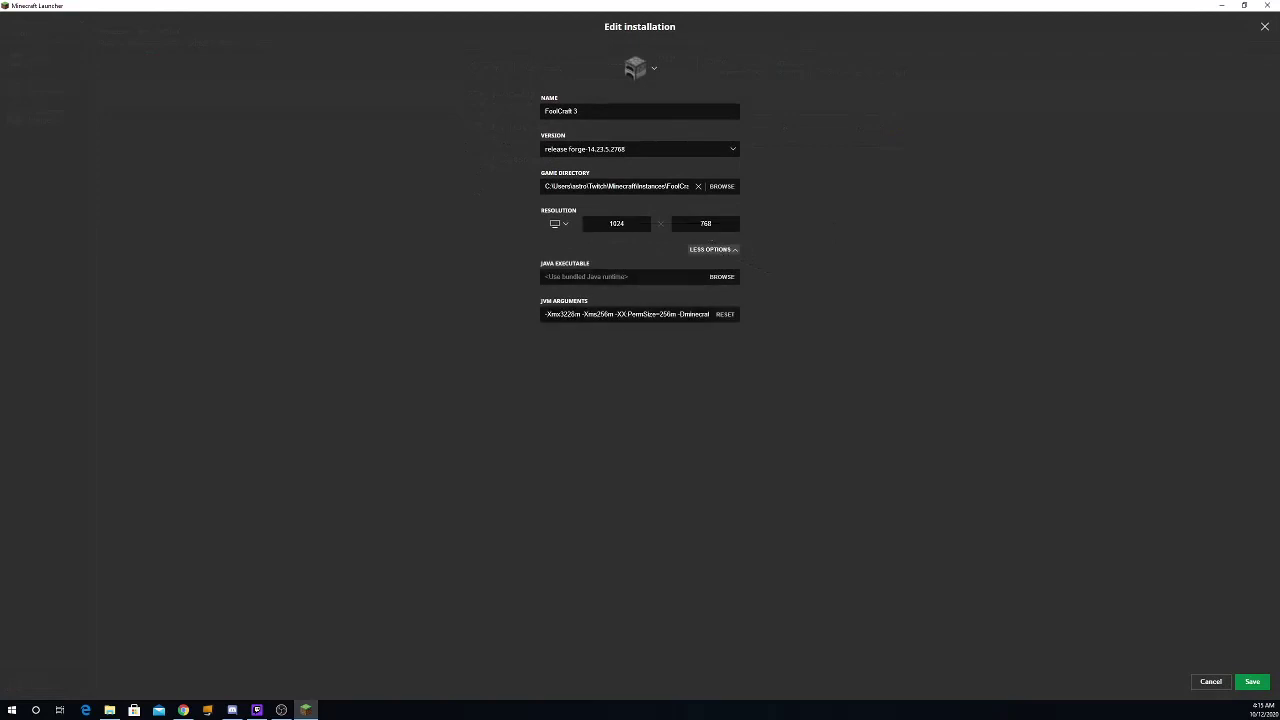
pyautogui.click(573, 314)
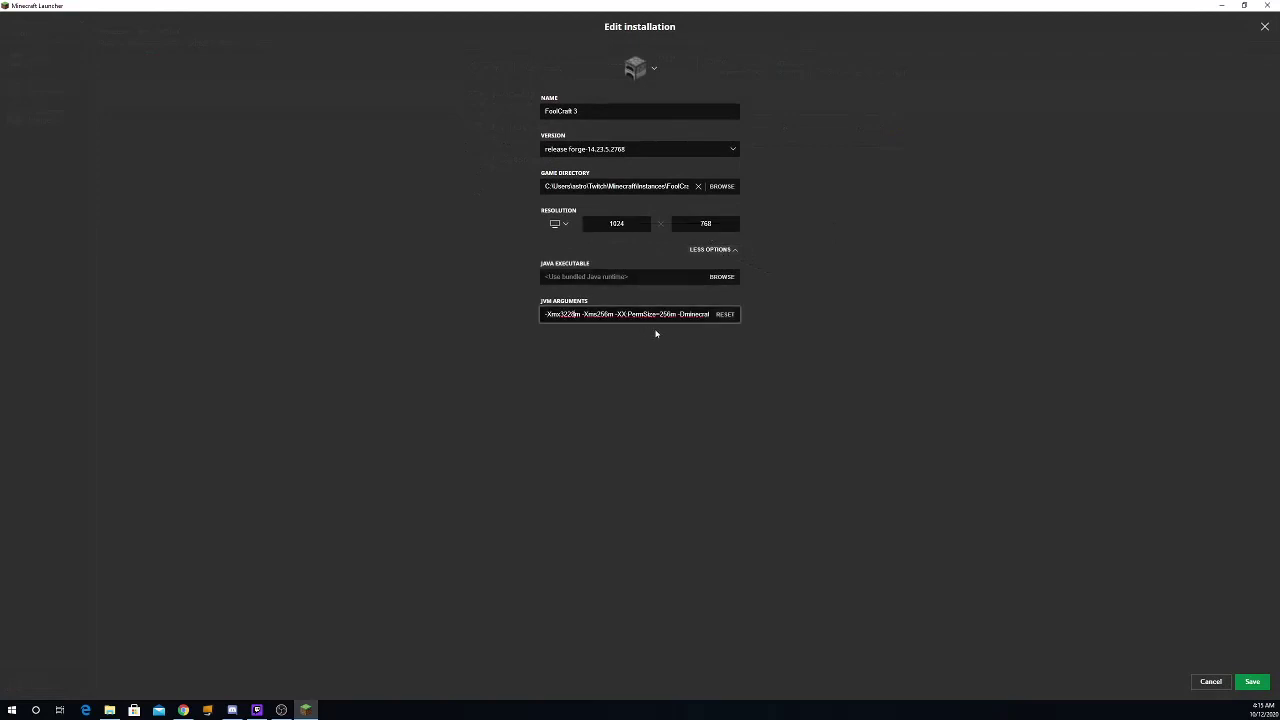
pyautogui.press('BackSpace')
pyautogui.press('BackSpace')
pyautogui.press('BackSpace')
pyautogui.press('BackSpace')
pyautogui.write('6000')
# - Set the initial memory in the JVM arguments to -Xms500m and save the FoolCraft 3 installation
pyautogui.press('BackSpace')
pyautogui.press('BackSpace')
pyautogui.press('BackSpace')
pyautogui.write('500')
pyautogui.click(926, 454)
pyautogui.click(1248, 682)
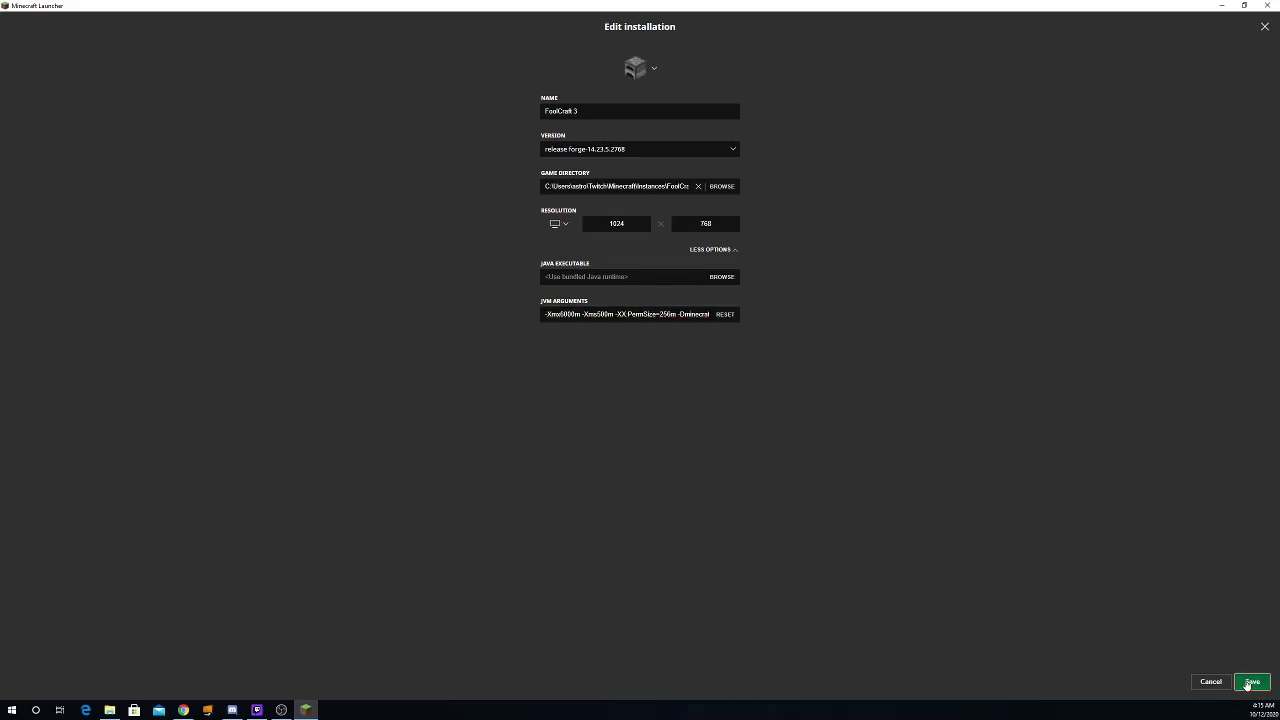
# - Start the game with the FoolCraft 3 installation
pyautogui.moveTo(447, 96)
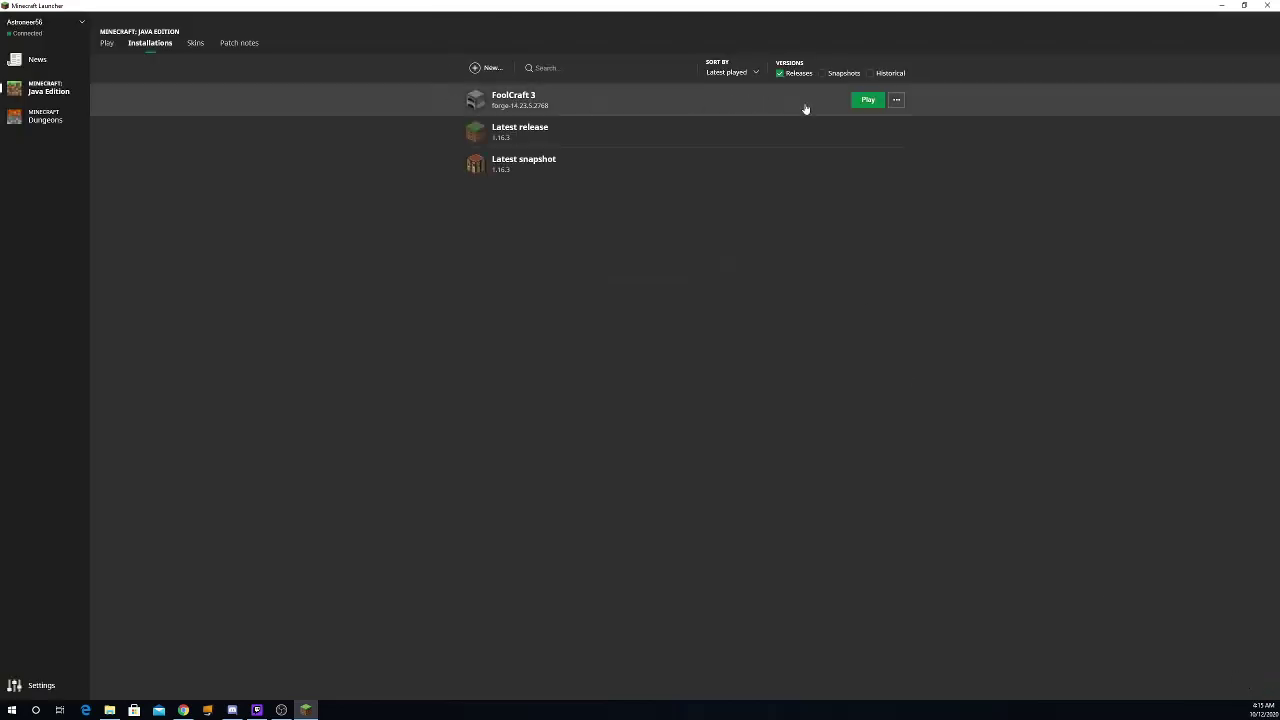
pyautogui.click(876, 100)
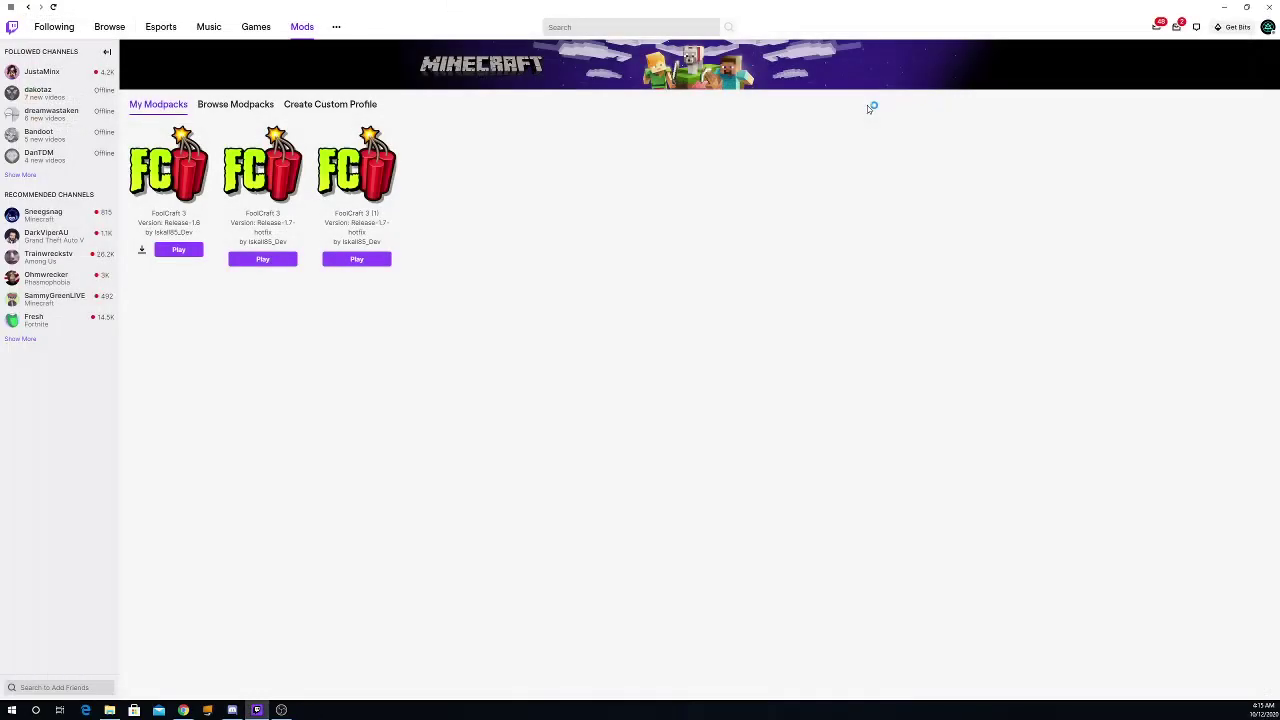